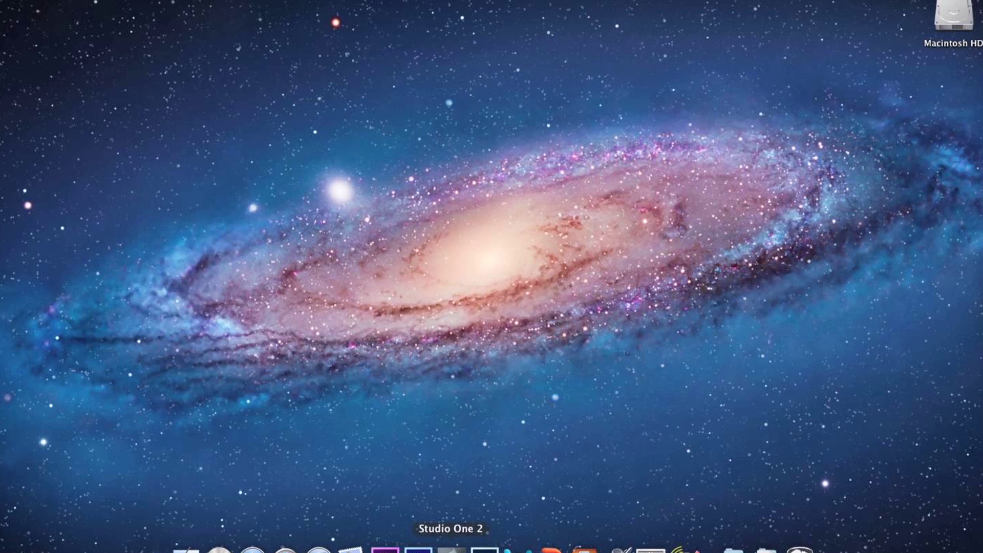
Step: Launch Studio One and open the Audio Setup options, currently Built-in Output at 32 samples
left_click(450, 548)
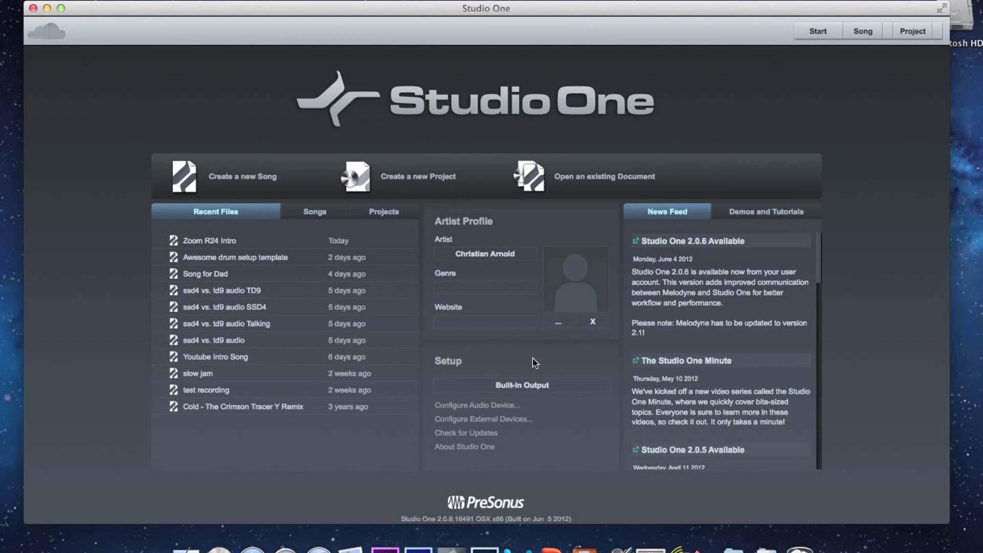
left_click(472, 409)
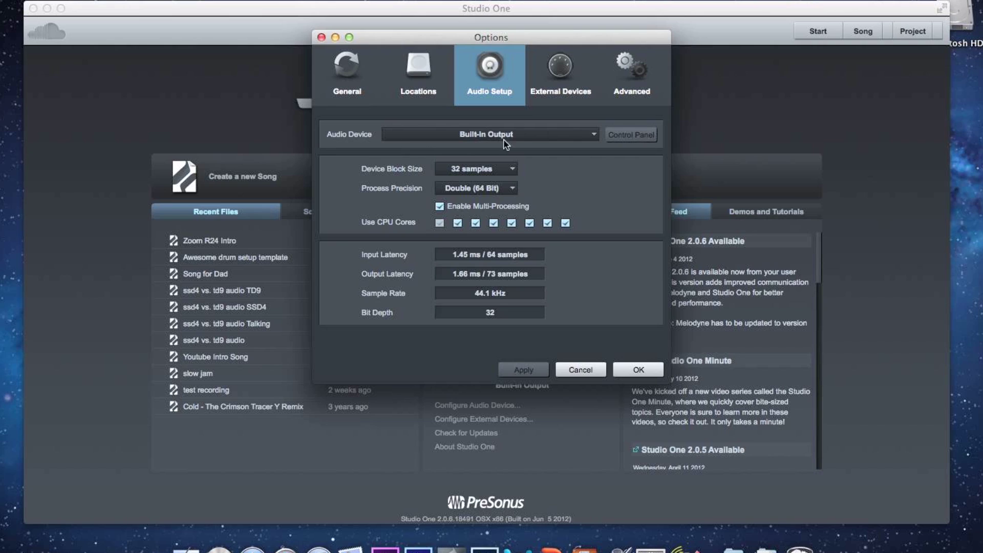
Step: Switch the audio device to ZOOM R16_R24 Driver, keeping the 32-sample block size
left_click(522, 135)
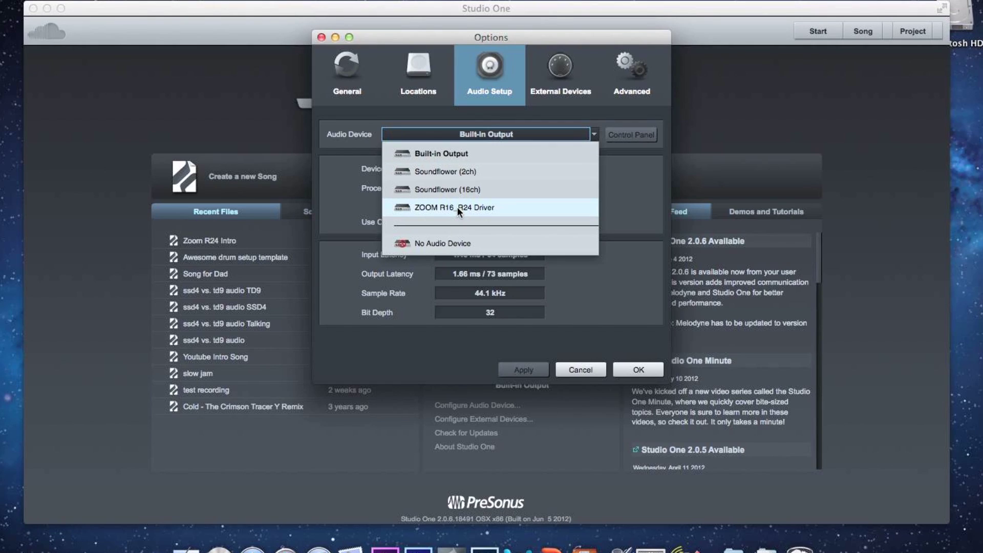
left_click(492, 207)
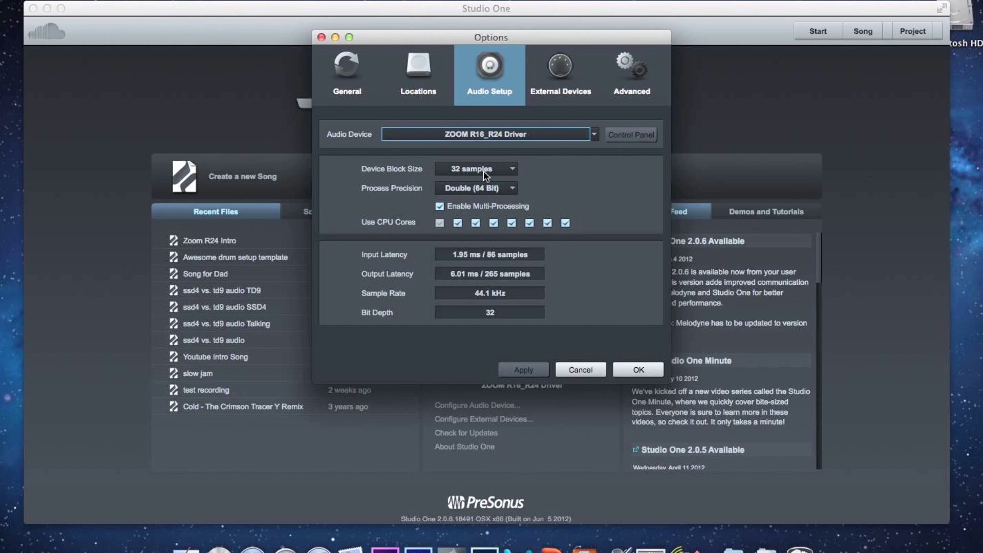
left_click(512, 170)
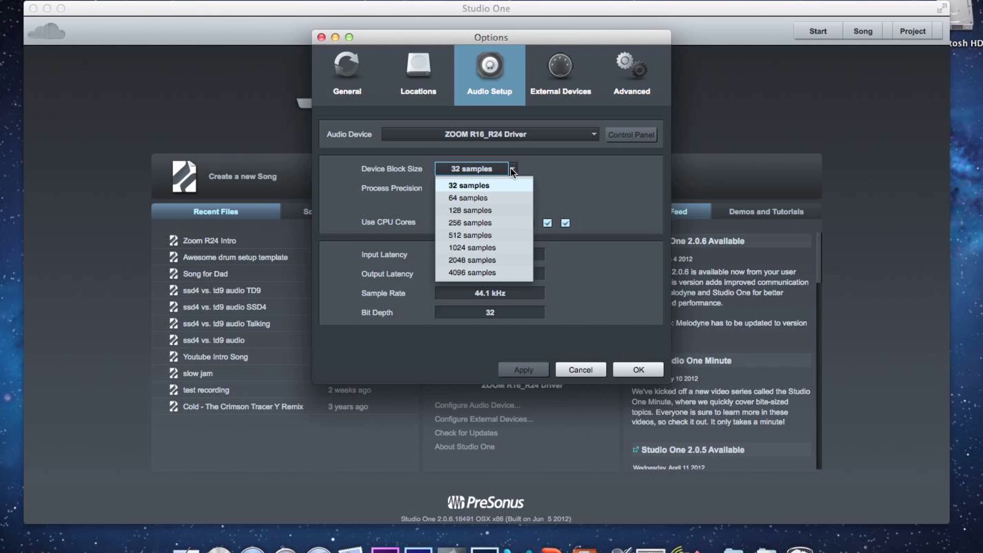
left_click(512, 170)
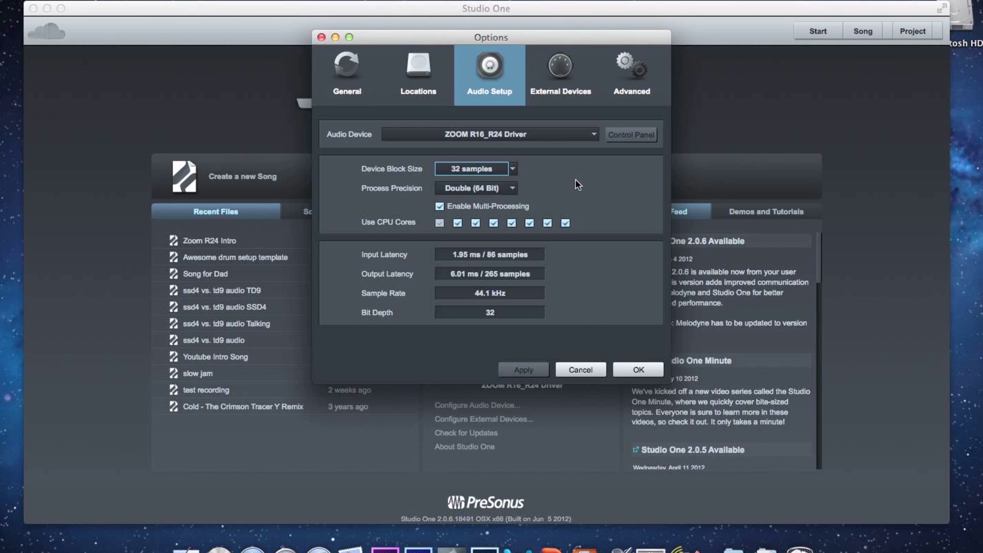
Step: Confirm the ZOOM device settings and create an empty song titled 'Zoom R24 Demo'
left_click(635, 369)
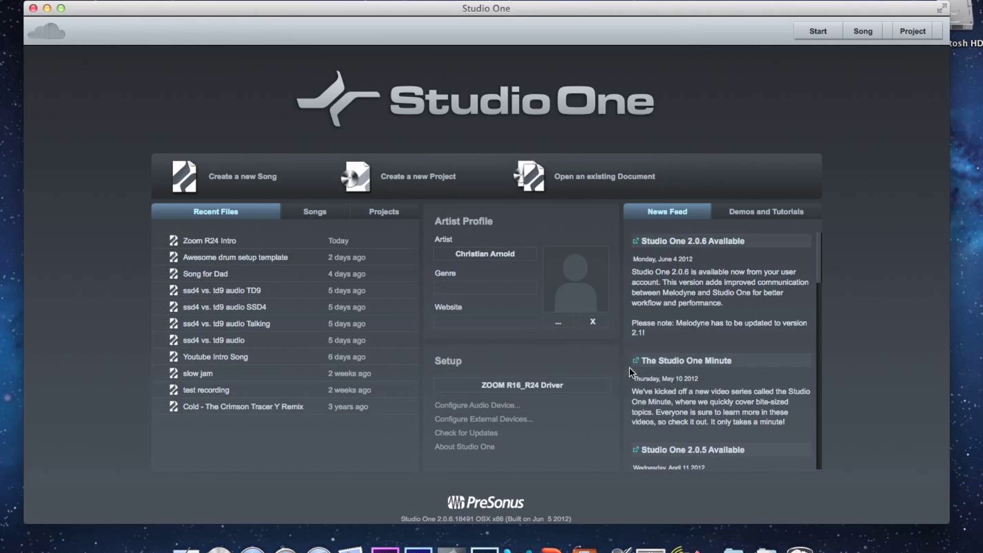
left_click(257, 177)
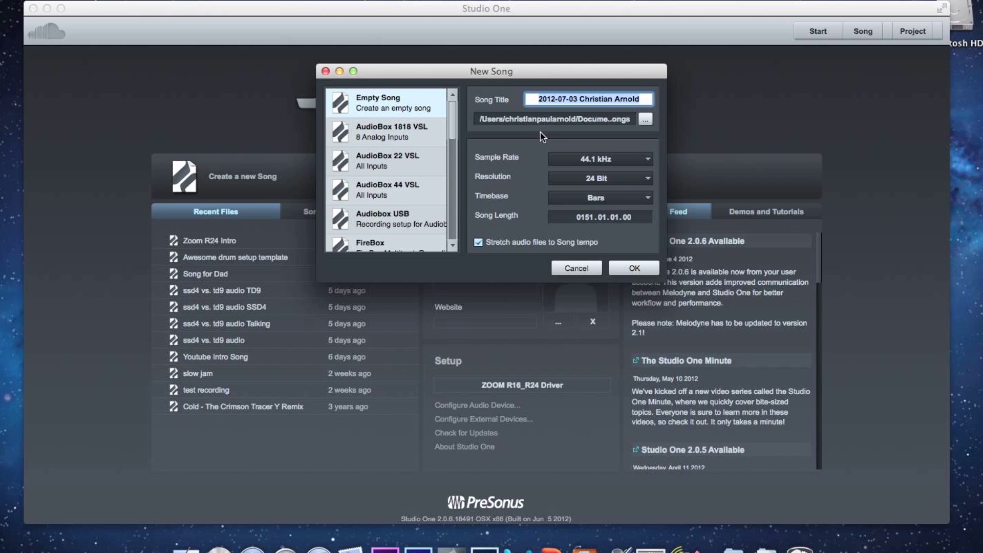
type("Zoom R")
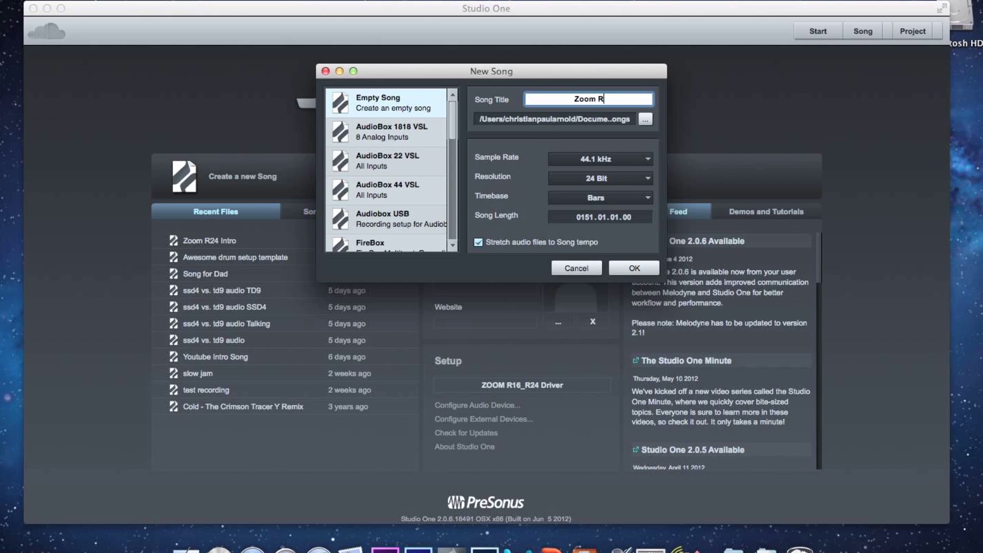
type("24 Demo")
left_click(624, 270)
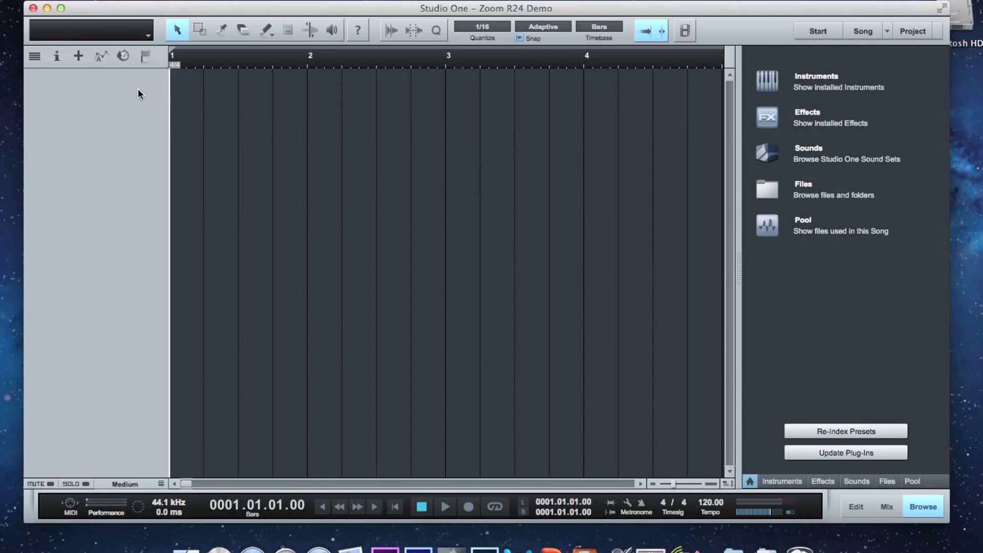
Step: Add a mono Guitar track on Input L and bring up the song's audio input setup
right_click(118, 83)
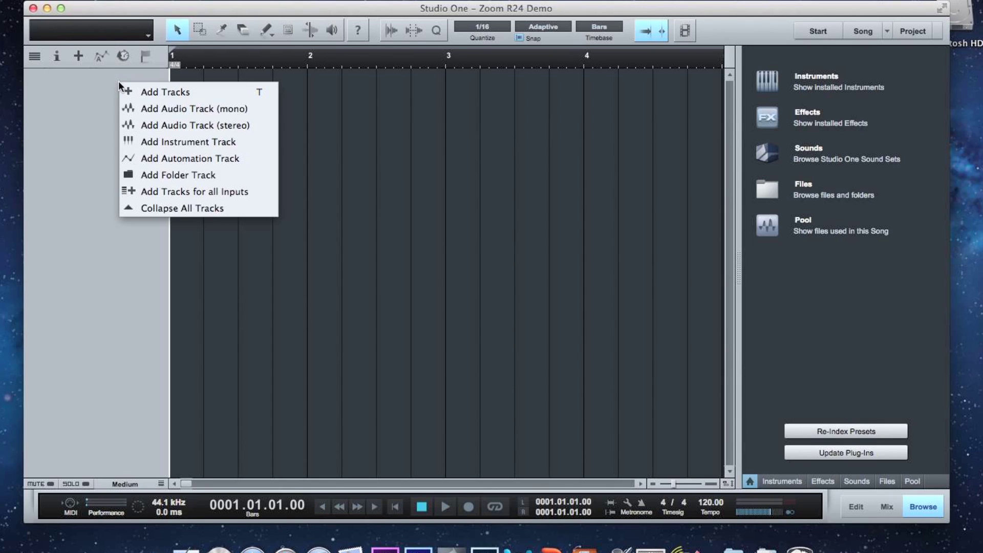
left_click(146, 92)
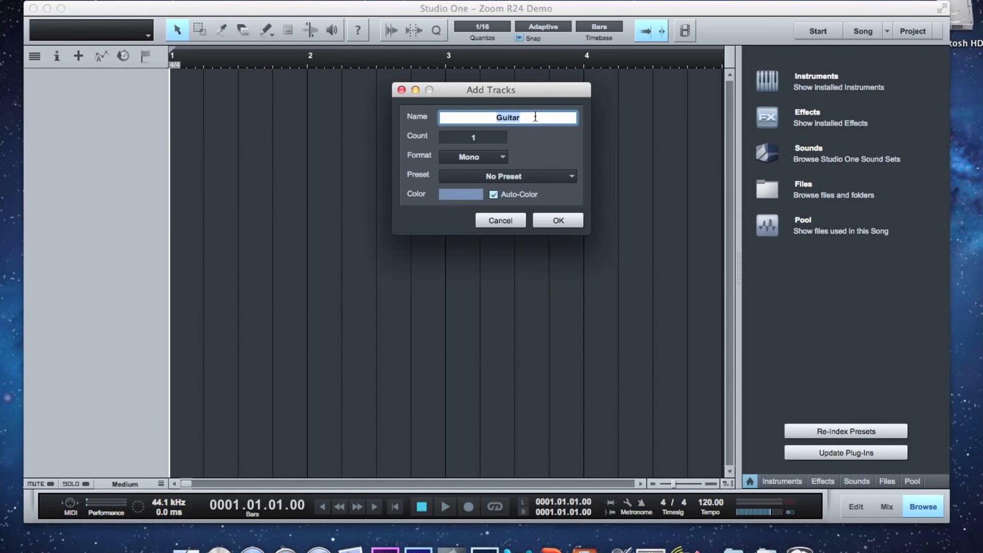
left_click(545, 224)
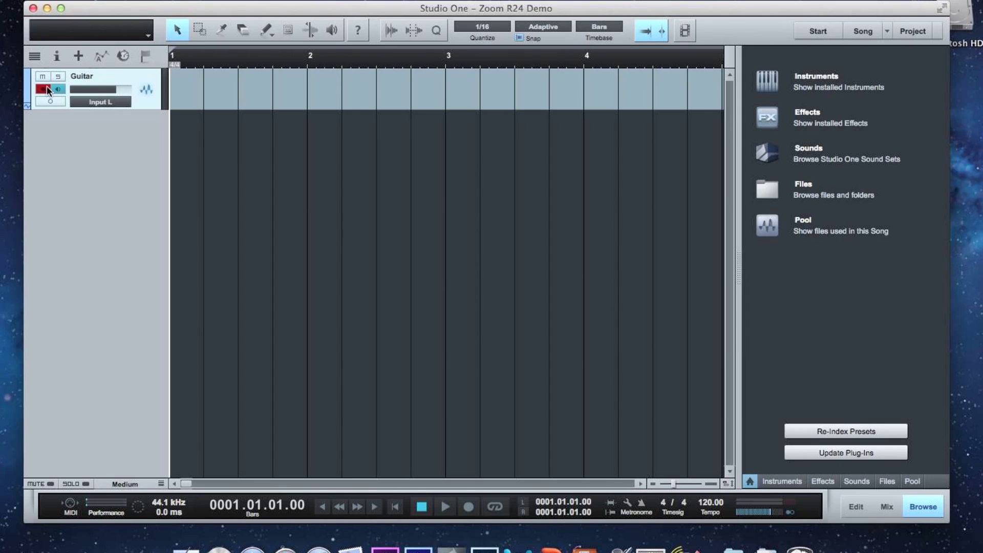
left_click(106, 101)
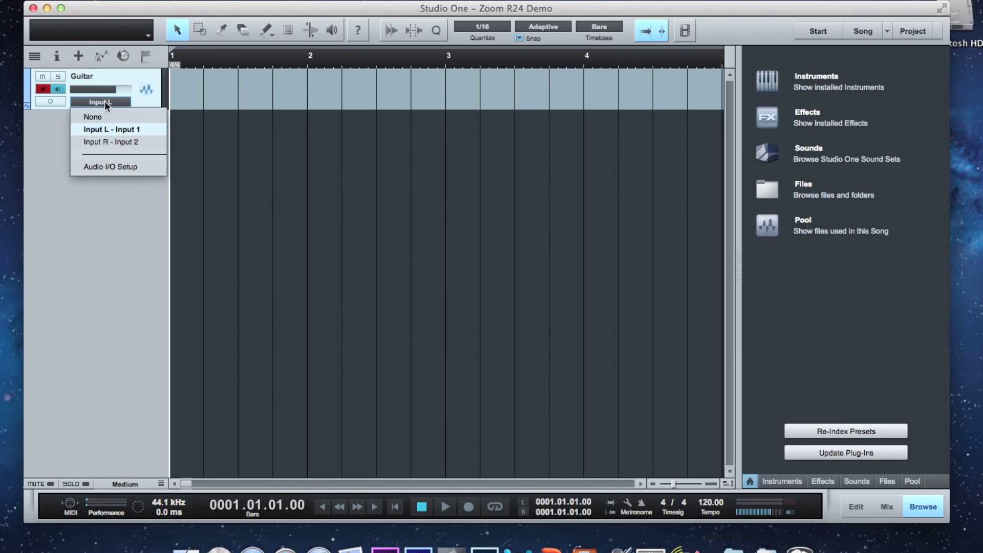
left_click(131, 168)
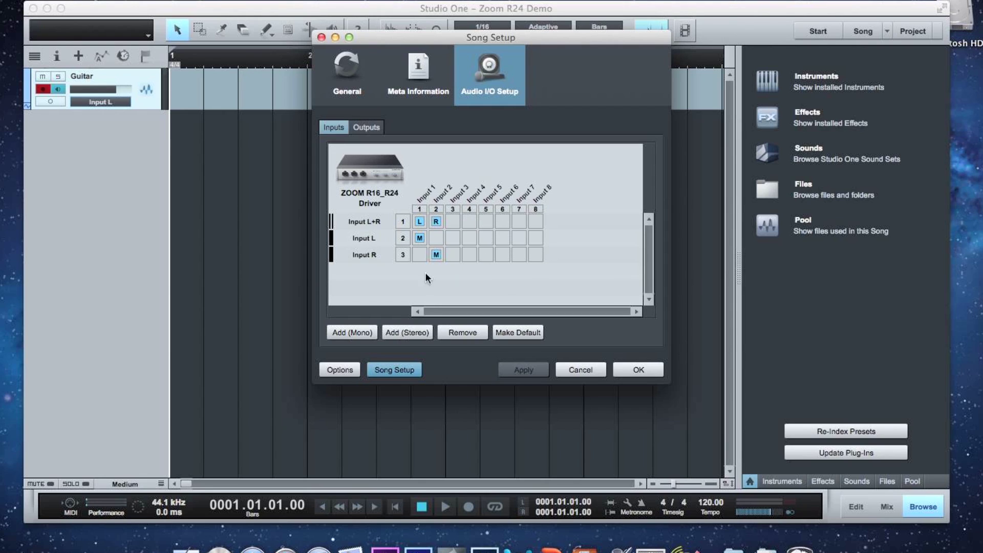
Step: Remove the Input R, Input L and Input L+R channels from the song's inputs
left_click(381, 254)
left_click(458, 331)
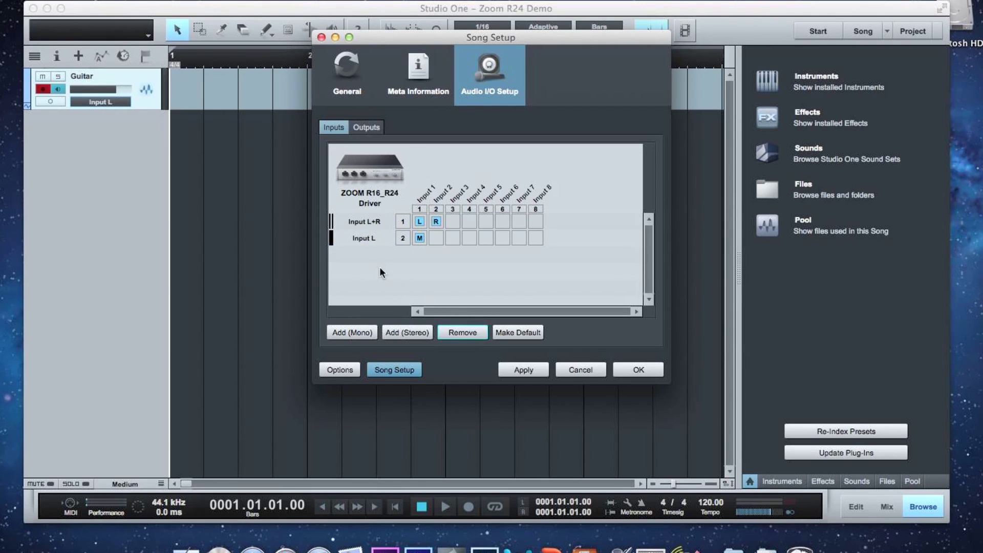
left_click(386, 239)
left_click(465, 334)
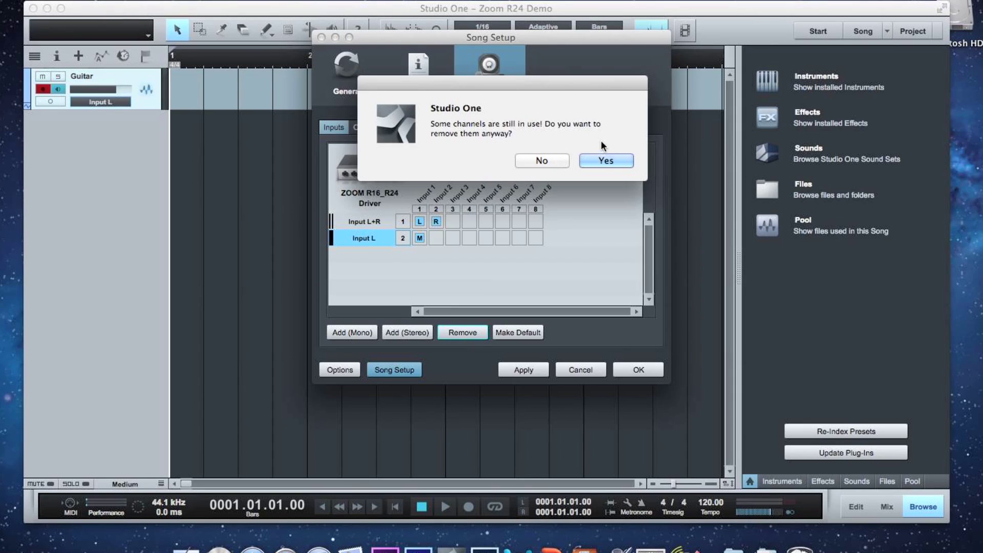
left_click(605, 161)
left_click(394, 225)
left_click(462, 332)
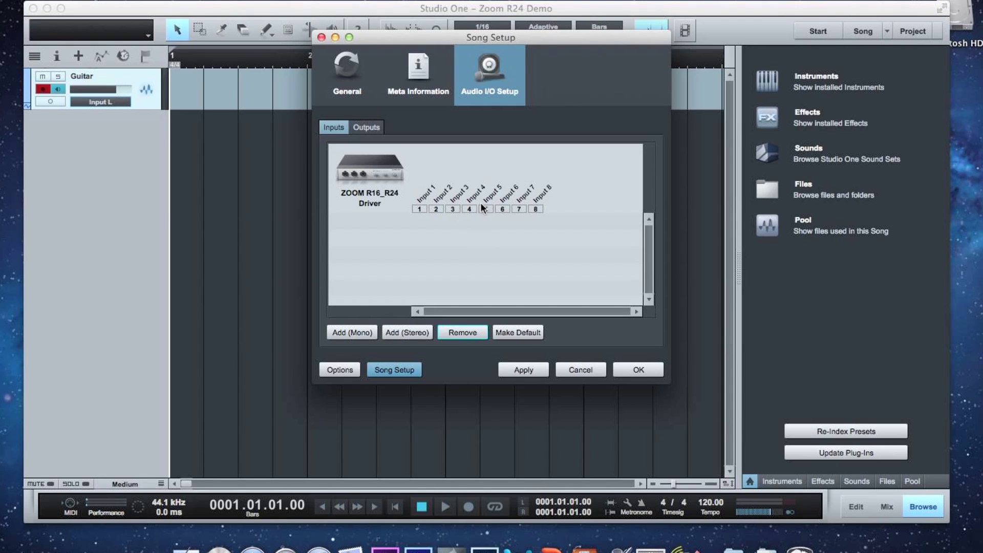
Step: Add a mono Input 1 on ZOOM channel 1 and apply the input setup
left_click(359, 333)
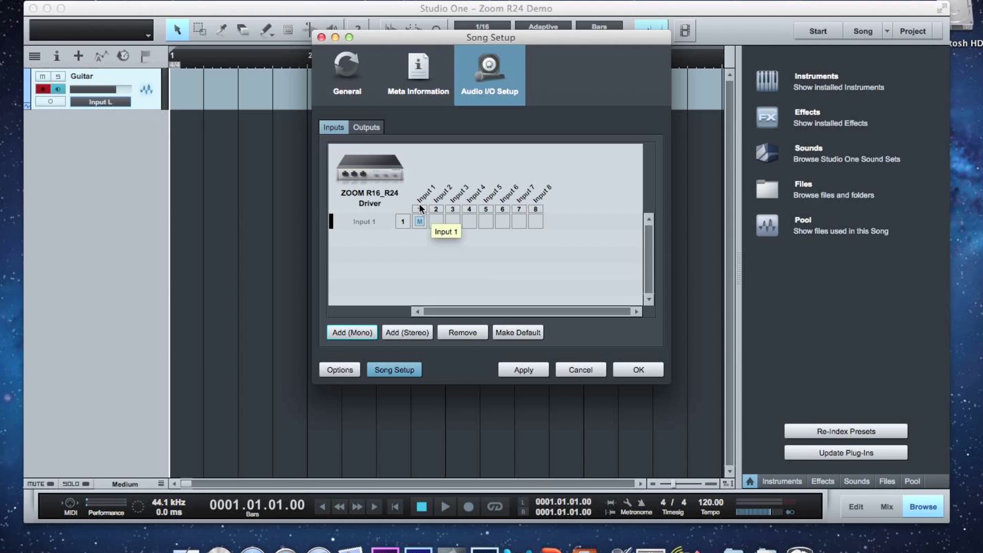
left_click(527, 374)
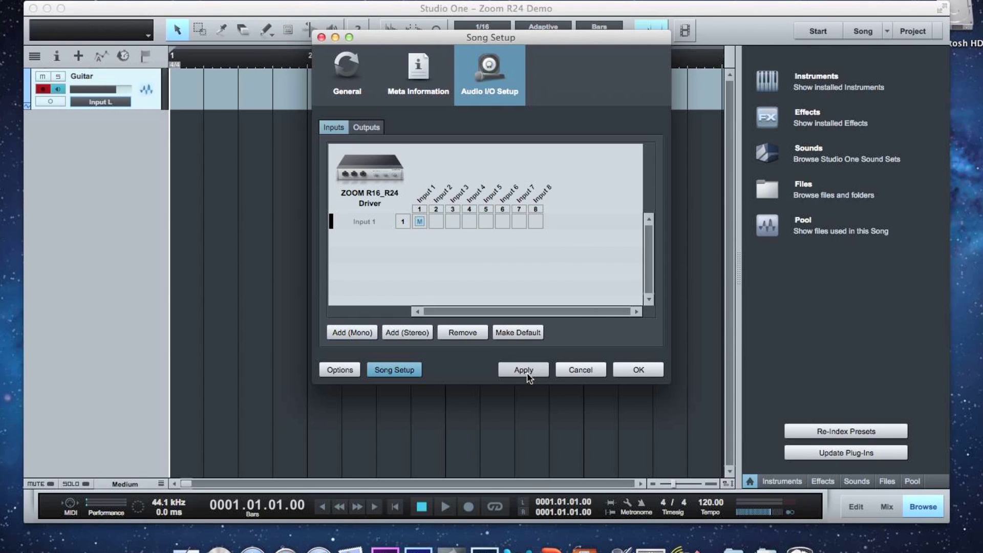
left_click(631, 370)
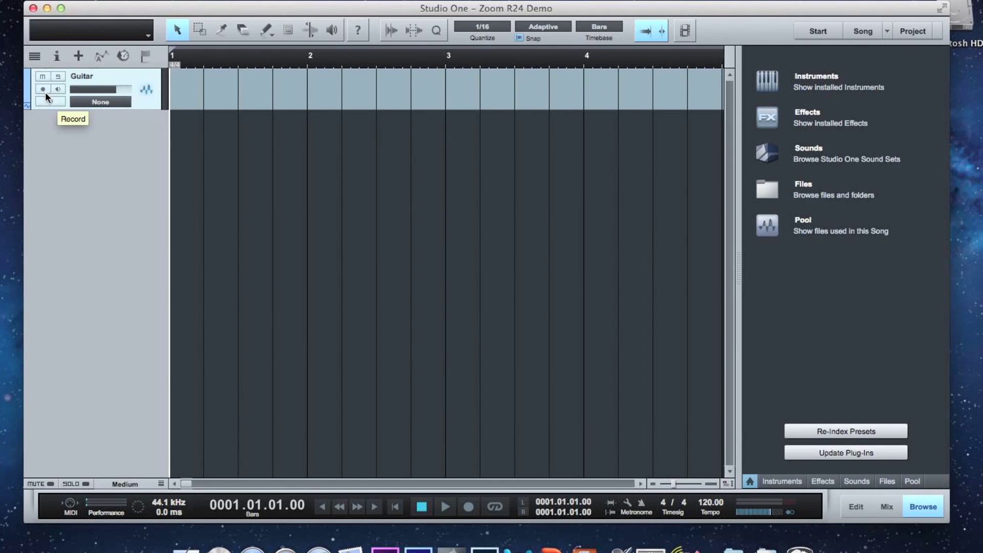
Step: Route the Guitar track to Input 1, arm it, and record a roughly four-bar clip
left_click(103, 103)
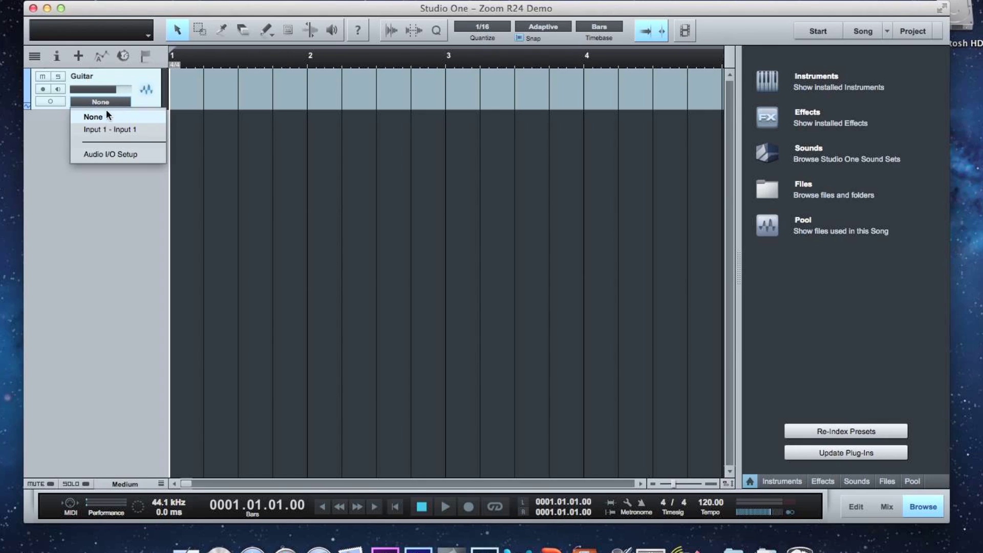
left_click(112, 129)
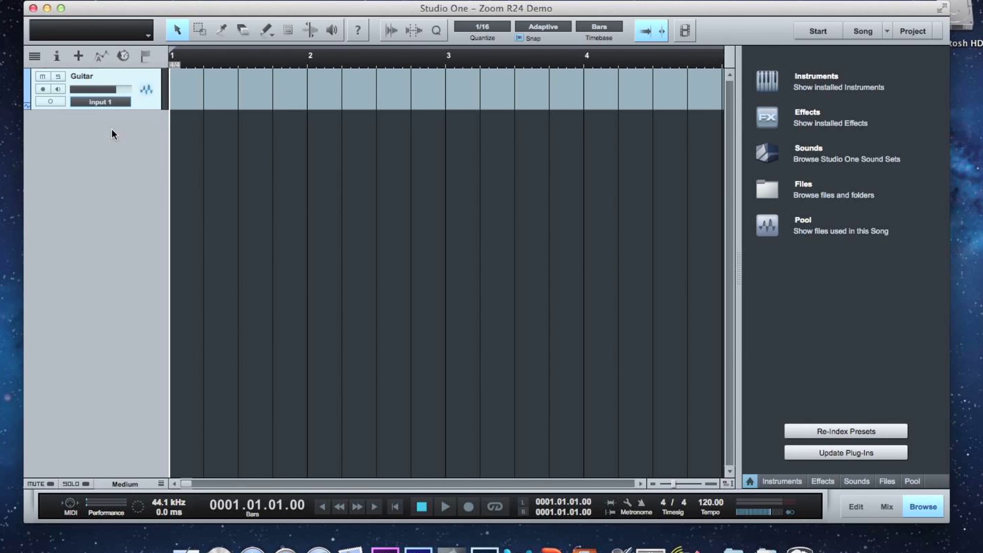
left_click(43, 89)
key("KP_Multiply")
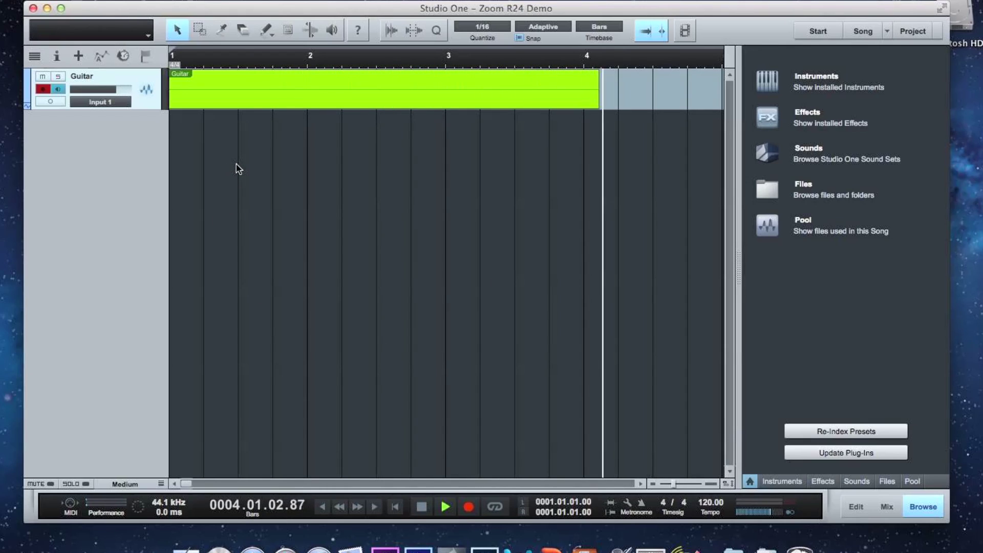
left_click(420, 506)
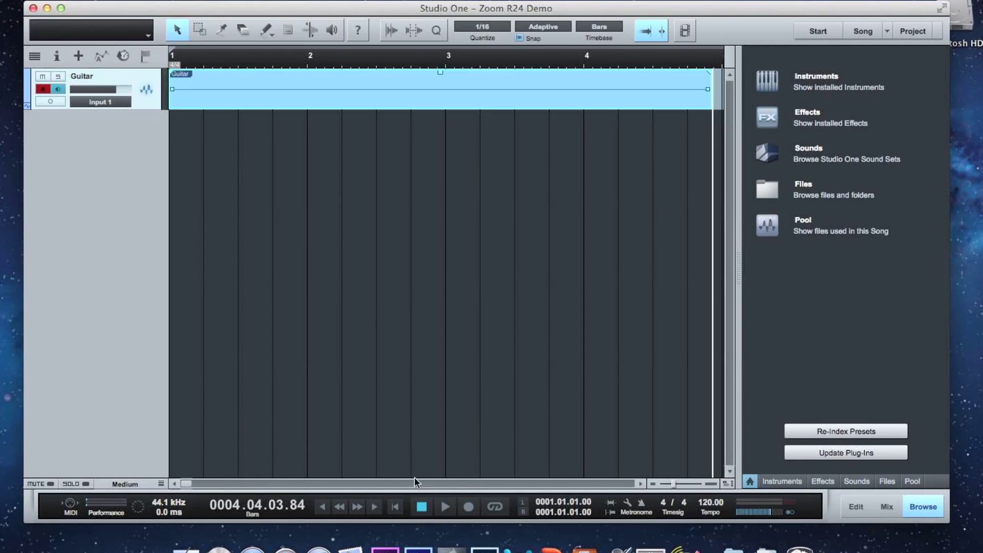